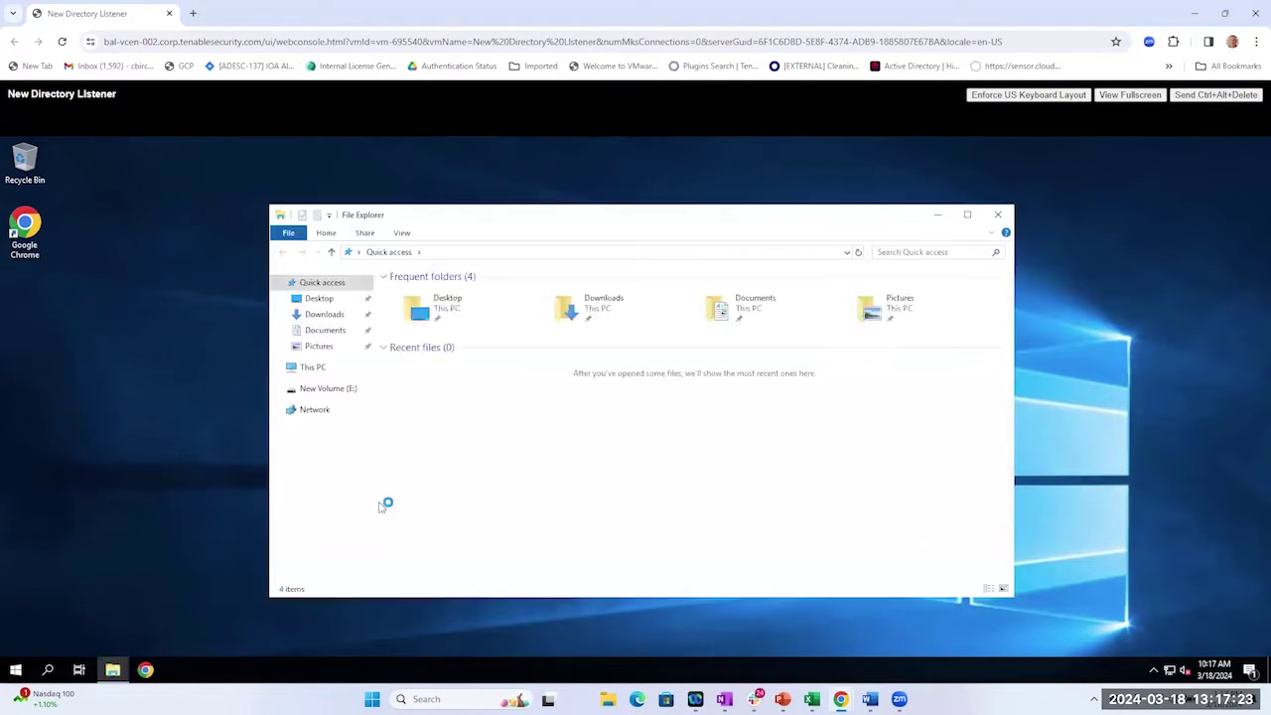
# - Check the server's drives under This PC, closing File Explorer when done
pyautogui.click(317, 368)
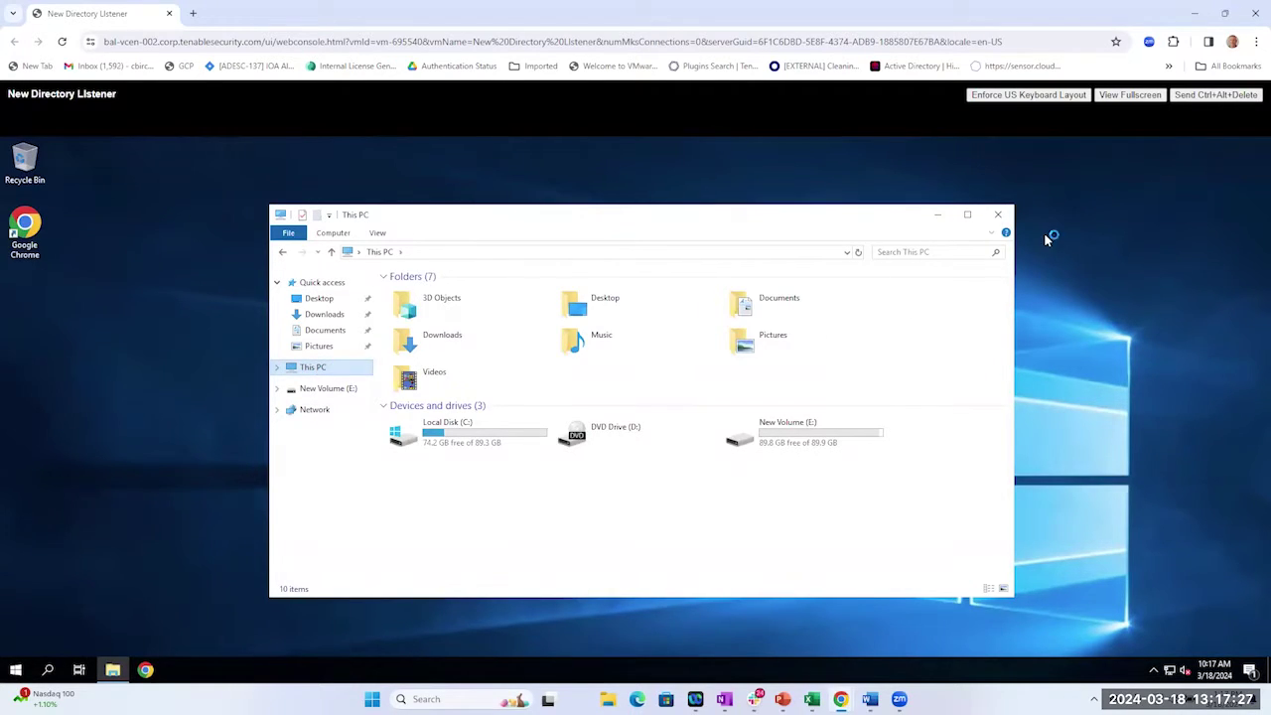
pyautogui.click(998, 216)
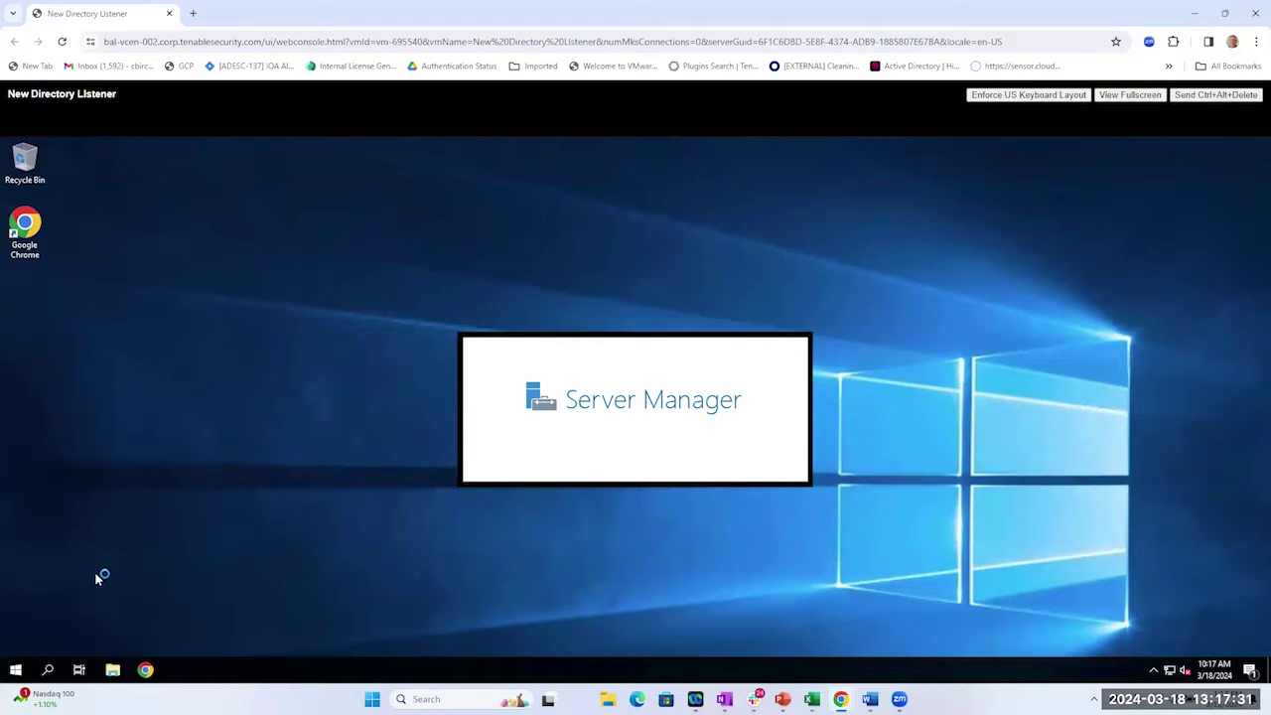
# - Restart the Windows server before the installation and confirm the restart
pyautogui.click(15, 670)
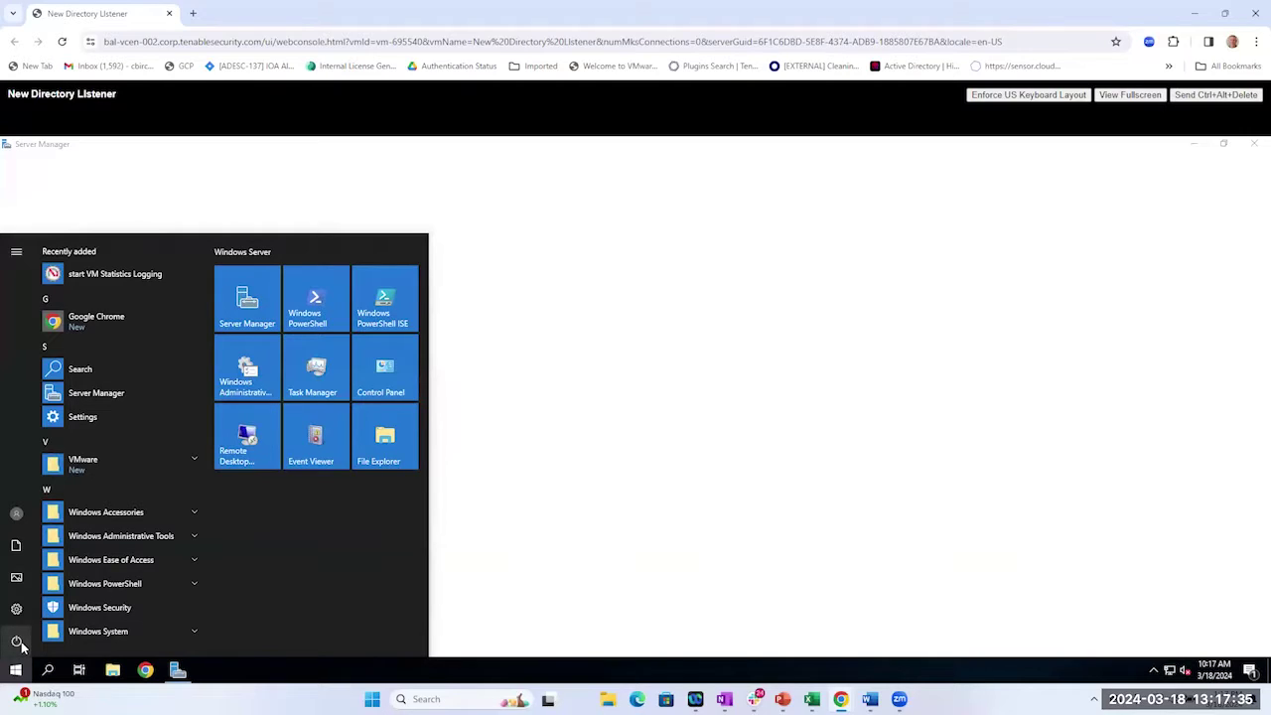
pyautogui.click(16, 642)
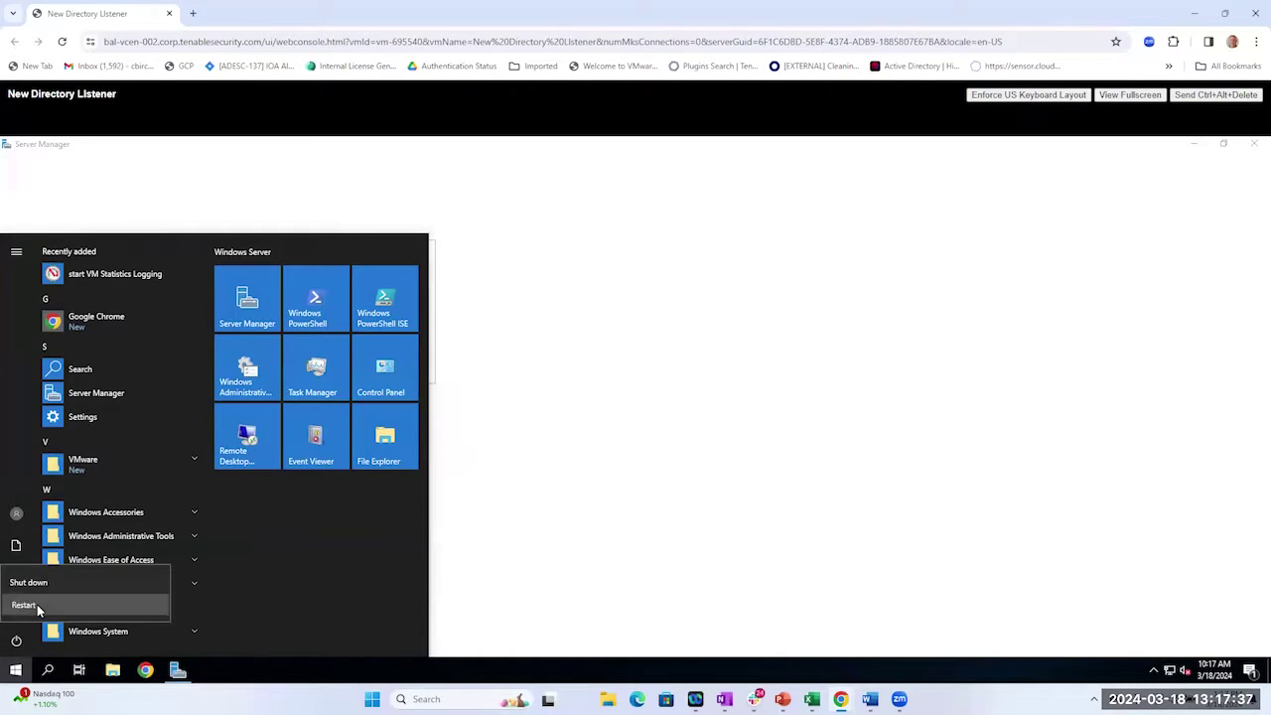
pyautogui.click(37, 608)
pyautogui.click(197, 605)
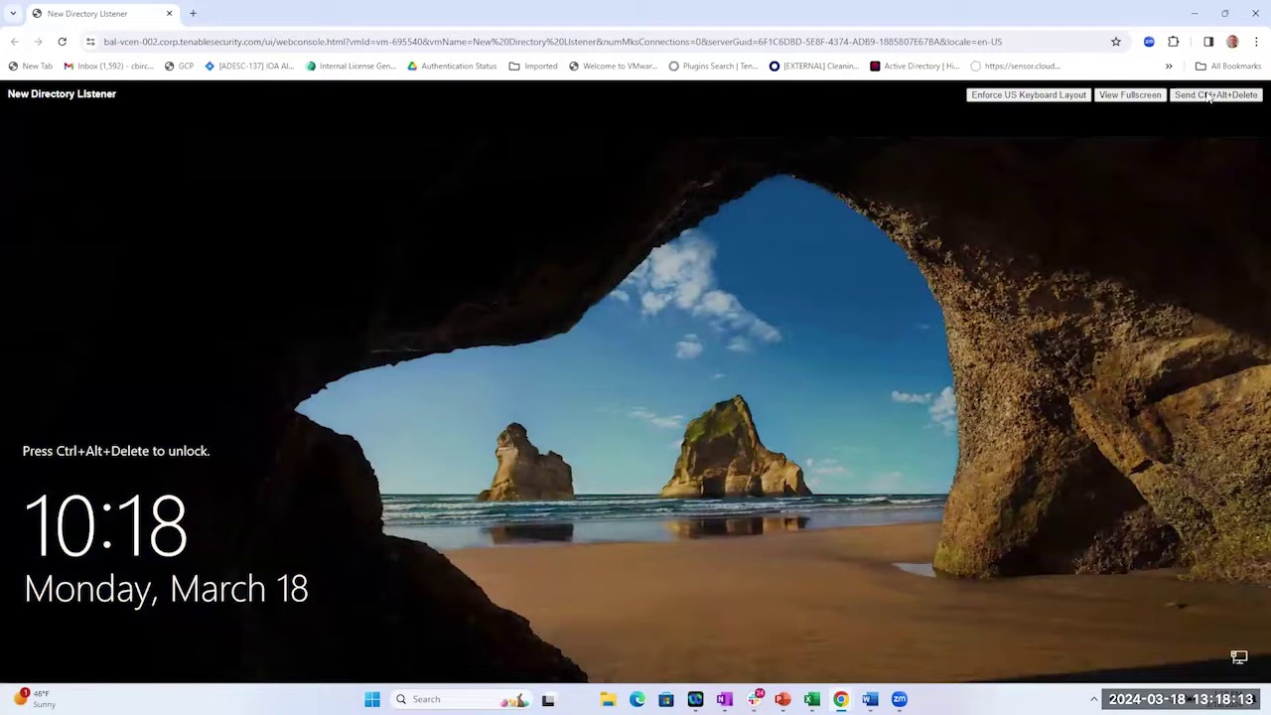
# - Unlock the restarted server and sign in as Administrator with the account password
pyautogui.click(849, 265)
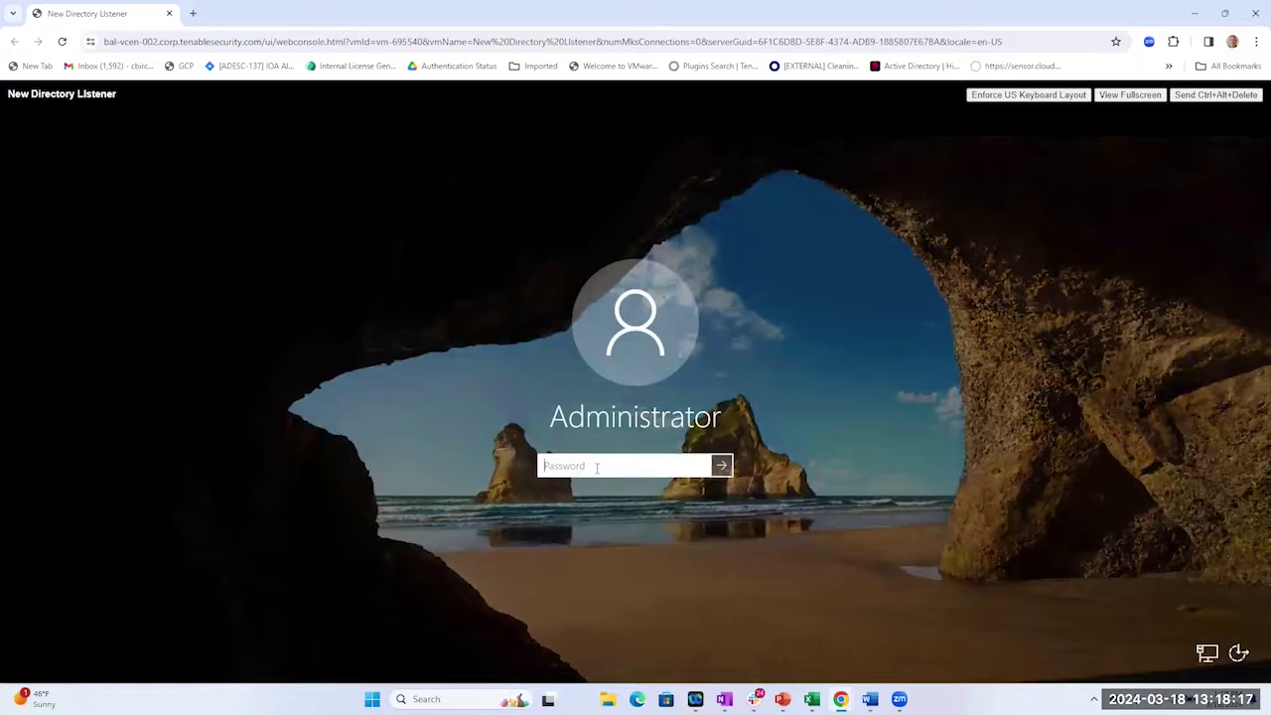
pyautogui.write('•••••••••••')
pyautogui.press('Return')
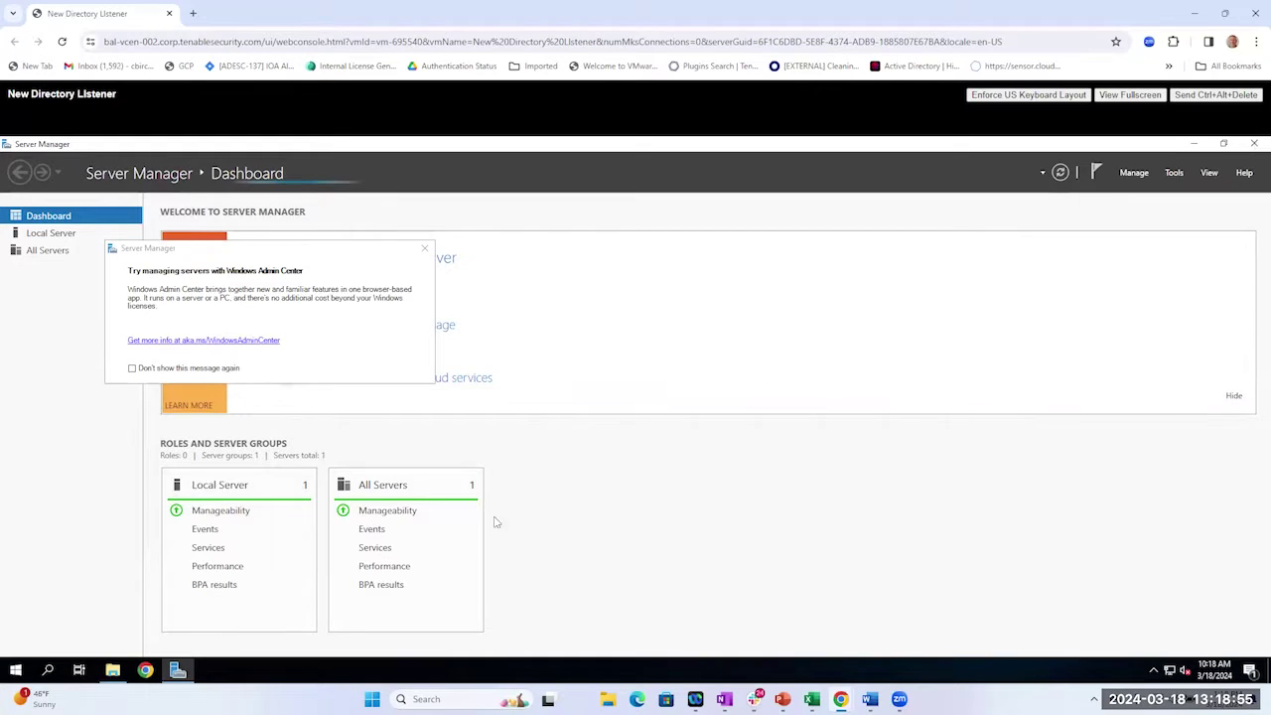
# - Run tenable.ad_v3.59.4 from Downloads as administrator and proceed to feature selection with English (United States) as the setup language
pyautogui.click(112, 671)
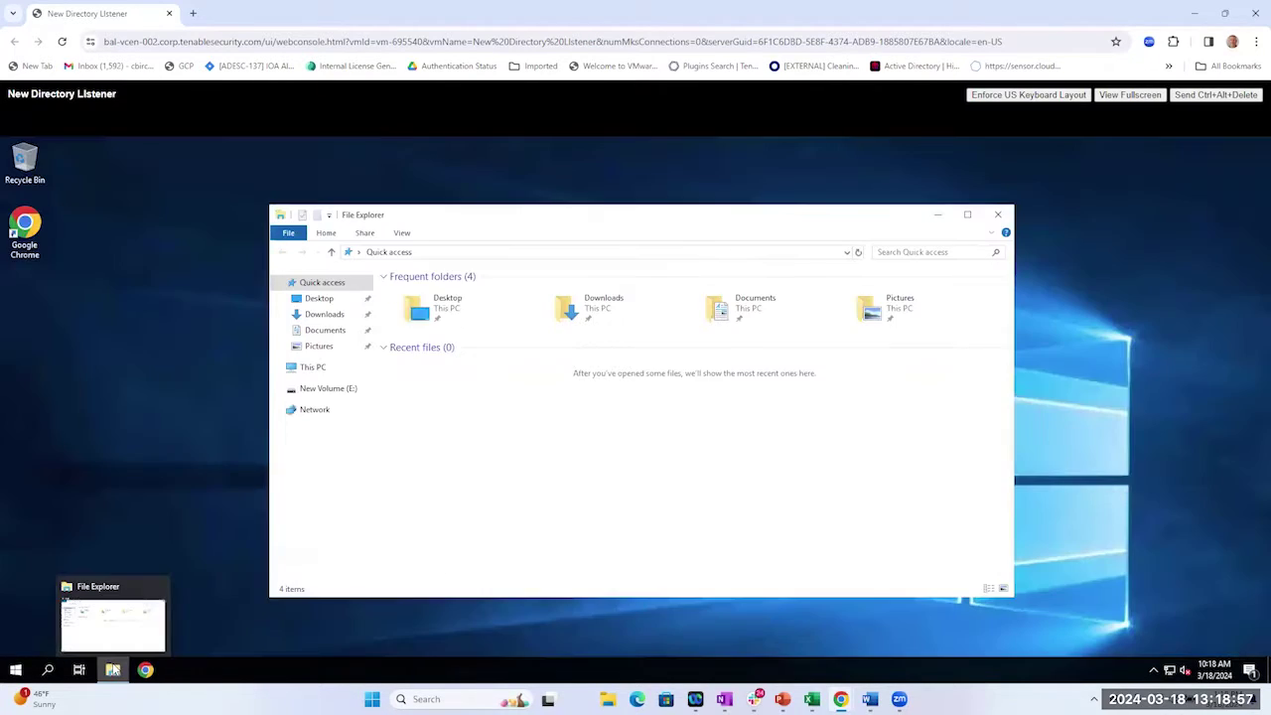
pyautogui.click(336, 316)
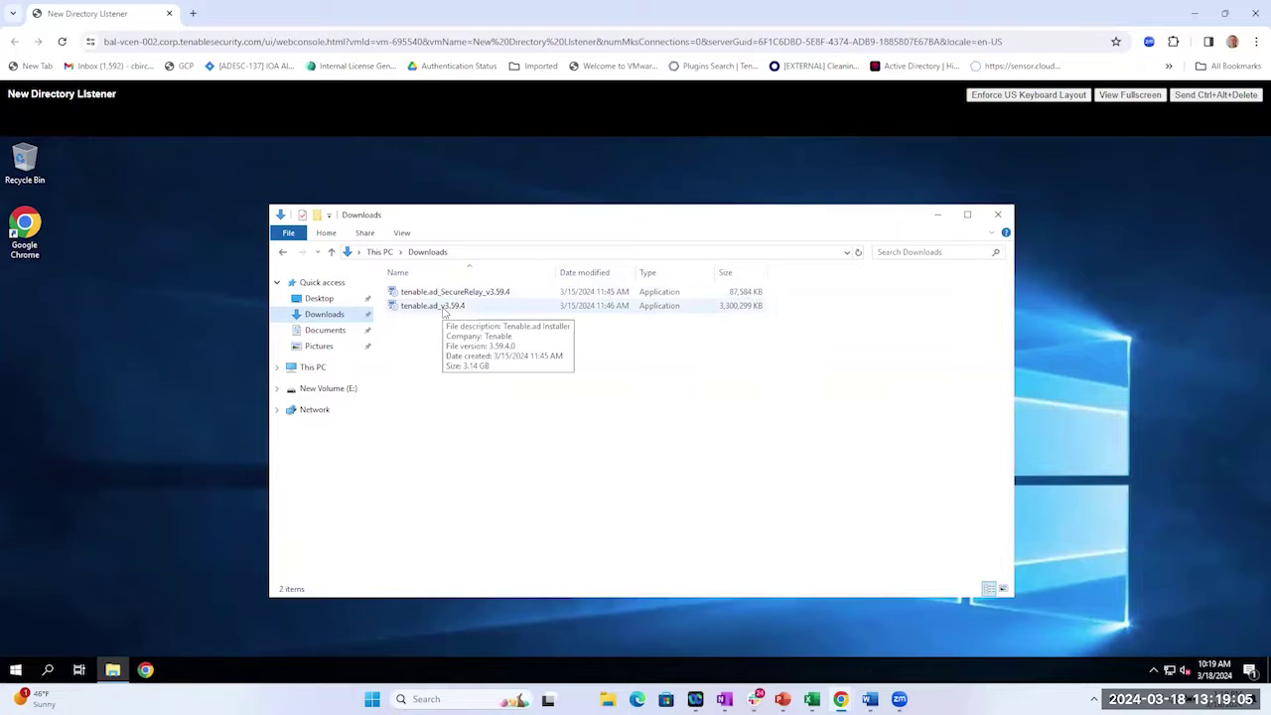
pyautogui.rightClick(443, 310)
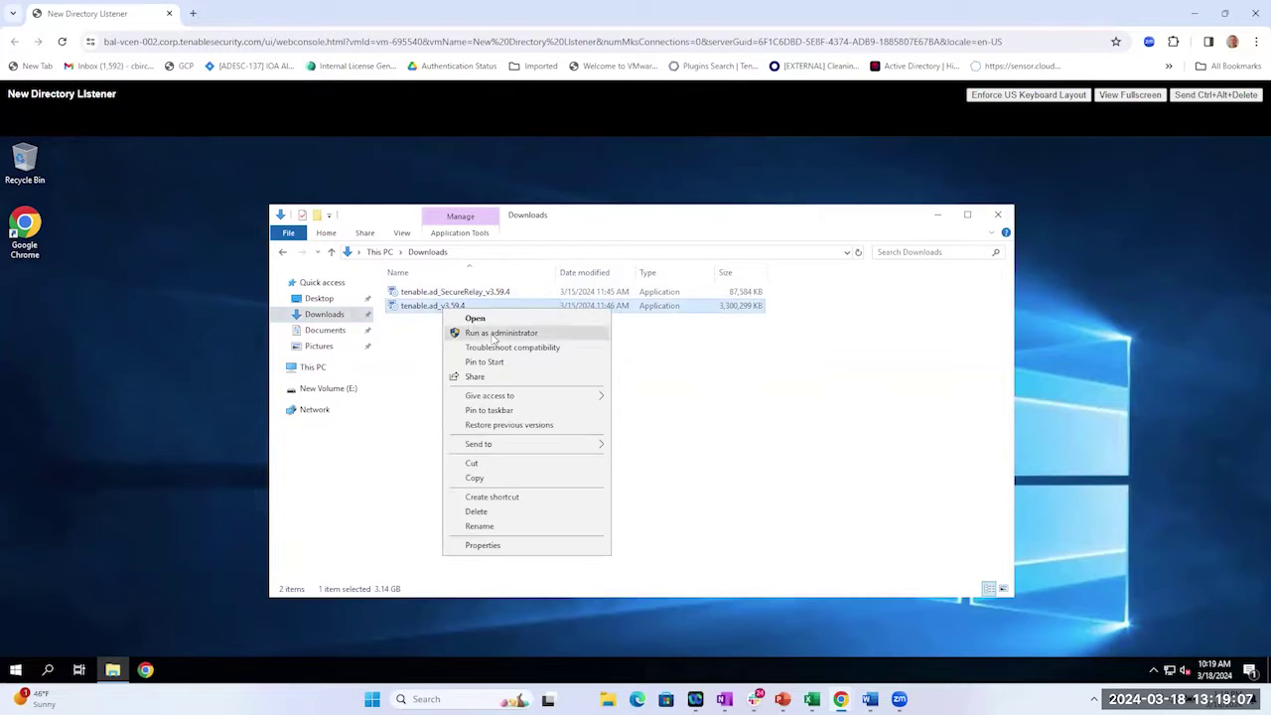
pyautogui.click(492, 334)
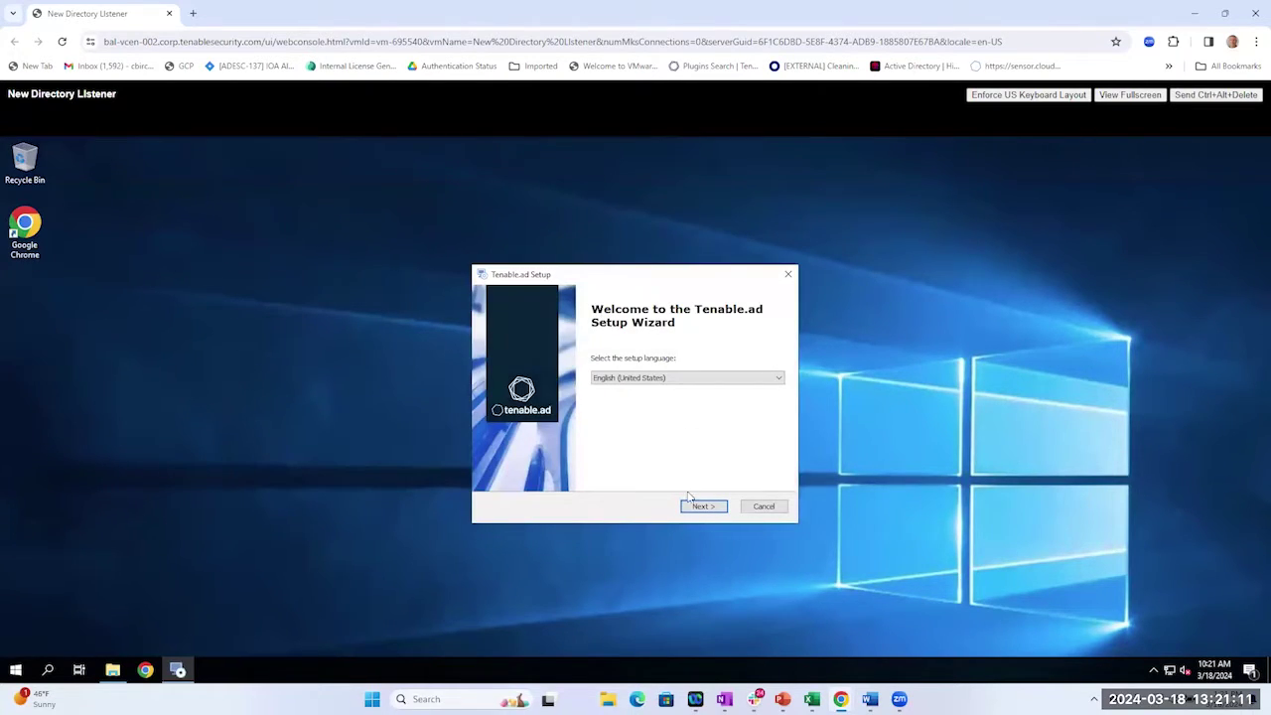
pyautogui.click(701, 506)
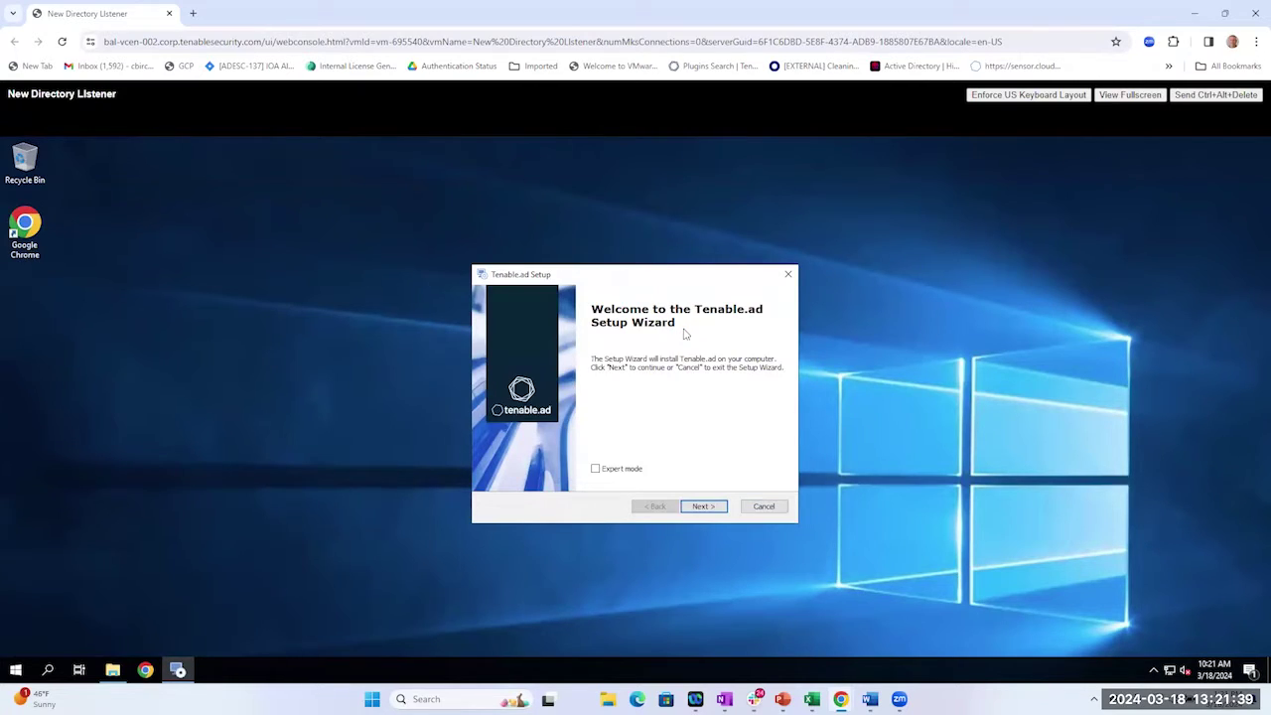
pyautogui.click(707, 508)
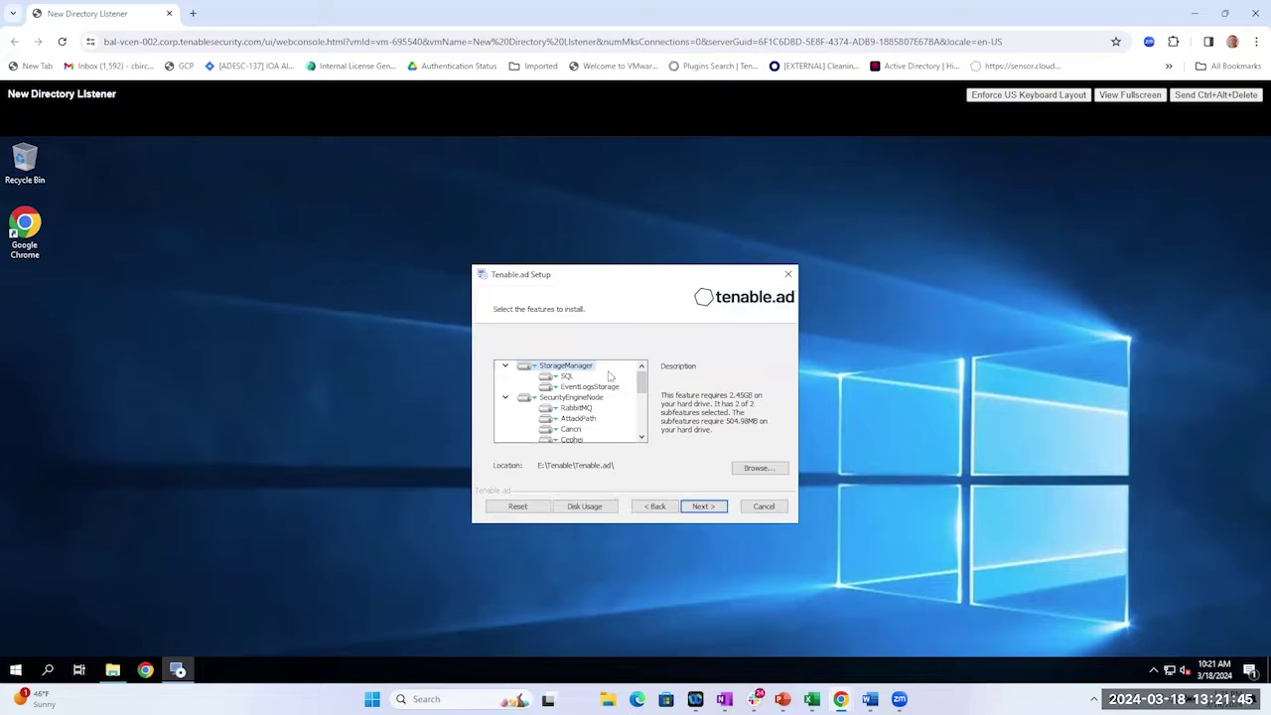
# - Make the StorageManager and SecurityEngineNode features entirely unavailable, keep DirectoryListener for installation, and accept the feature selection
pyautogui.click(534, 369)
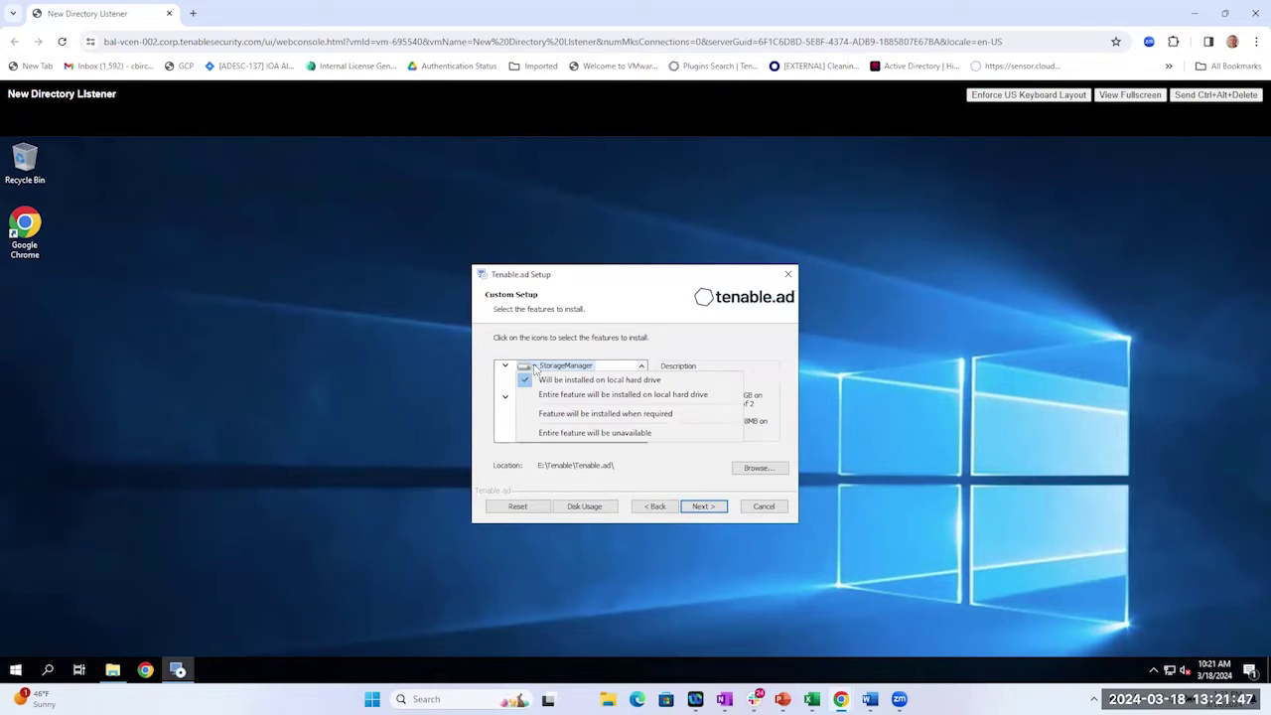
pyautogui.click(585, 437)
pyautogui.click(534, 400)
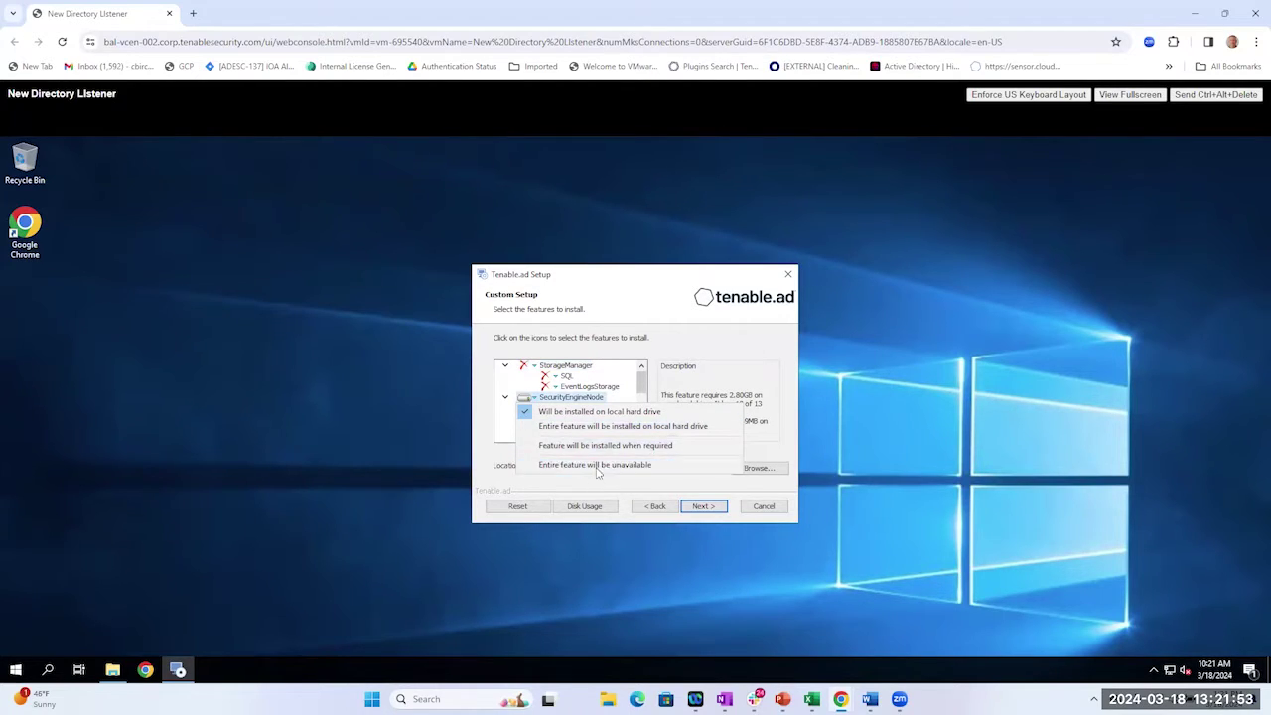
pyautogui.click(586, 465)
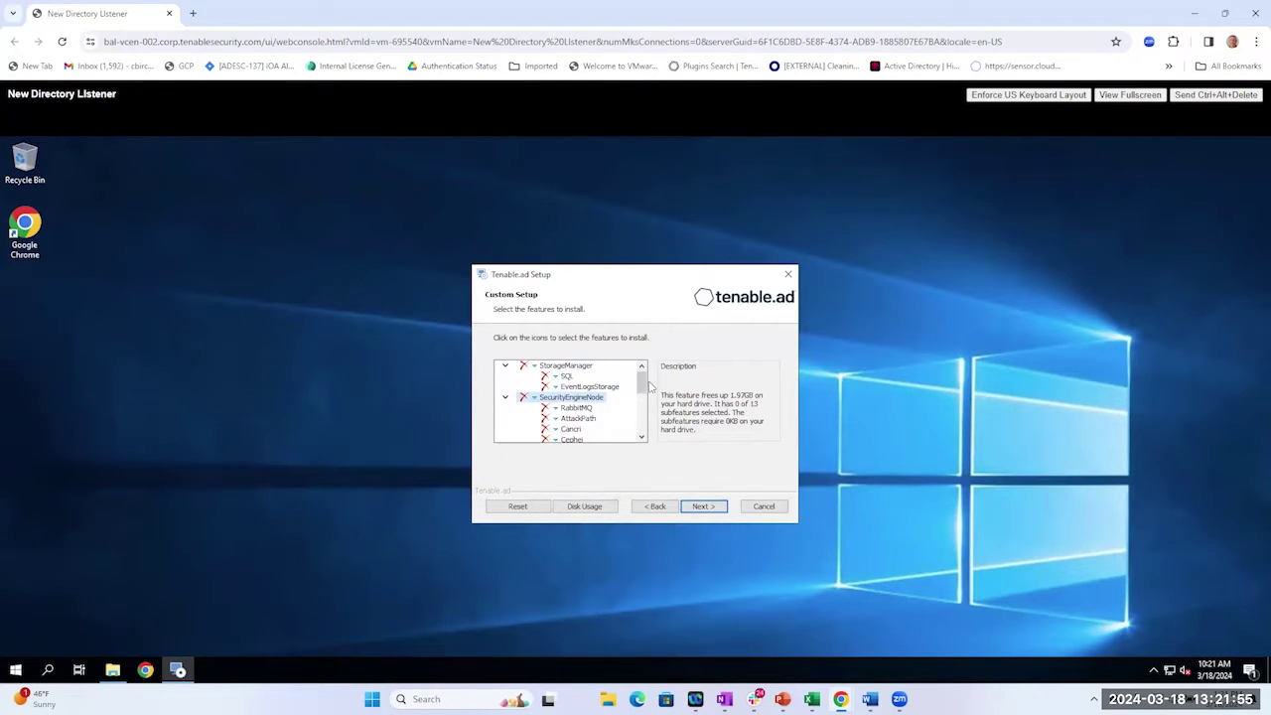
pyautogui.scroll(-3, 642, 438)
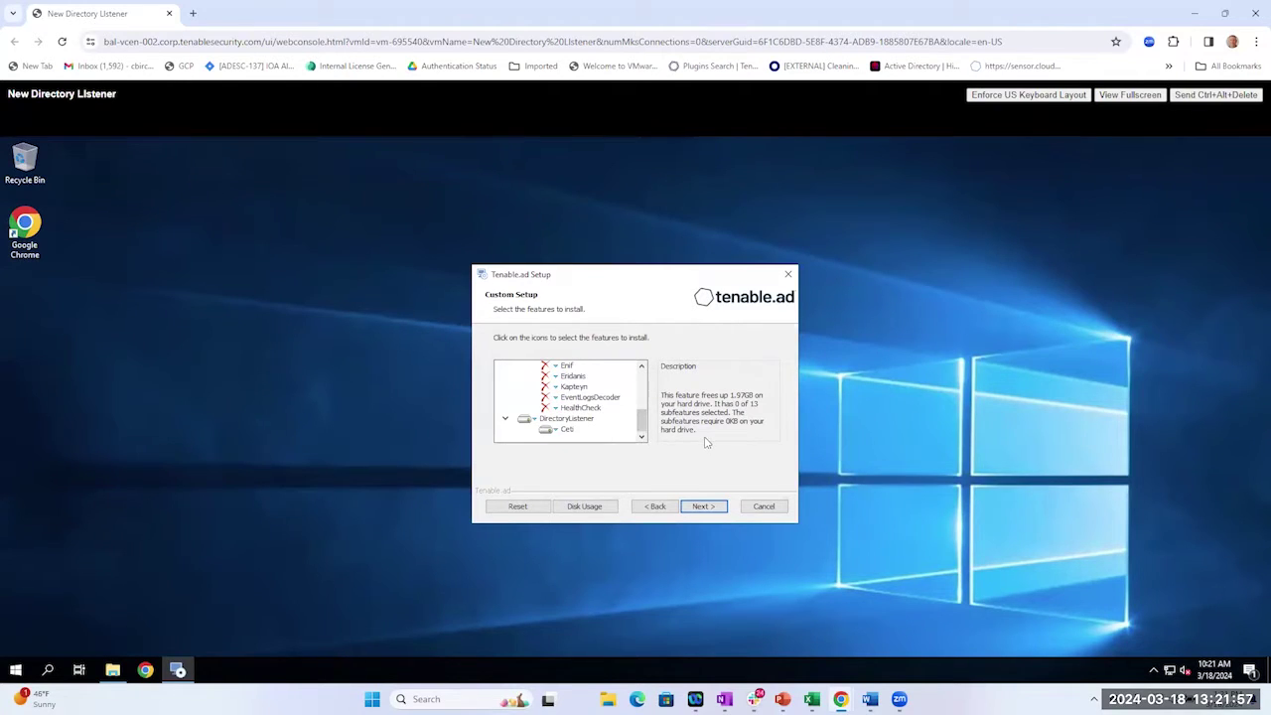
pyautogui.click(700, 508)
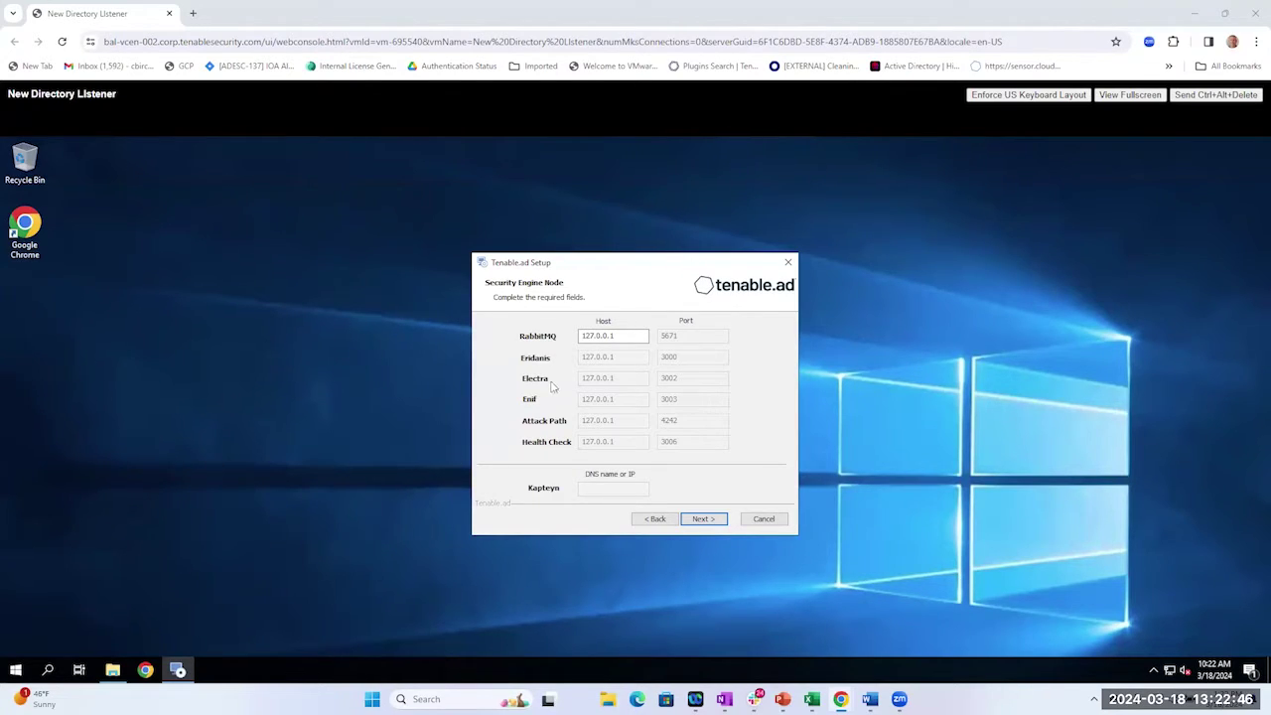
# - Set the RabbitMQ host of the Security Engine Node to 172.26.71.134 and continue
pyautogui.doubleClick(635, 336)
pyautogui.write('172.126.71.3')
pyautogui.write('4')
pyautogui.press('BackSpace')
pyautogui.press('BackSpace')
pyautogui.press('BackSpace')
pyautogui.press('BackSpace')
pyautogui.press('BackSpace')
pyautogui.press('BackSpace')
pyautogui.press('BackSpace')
pyautogui.press('BackSpace')
pyautogui.write('6.71.134')
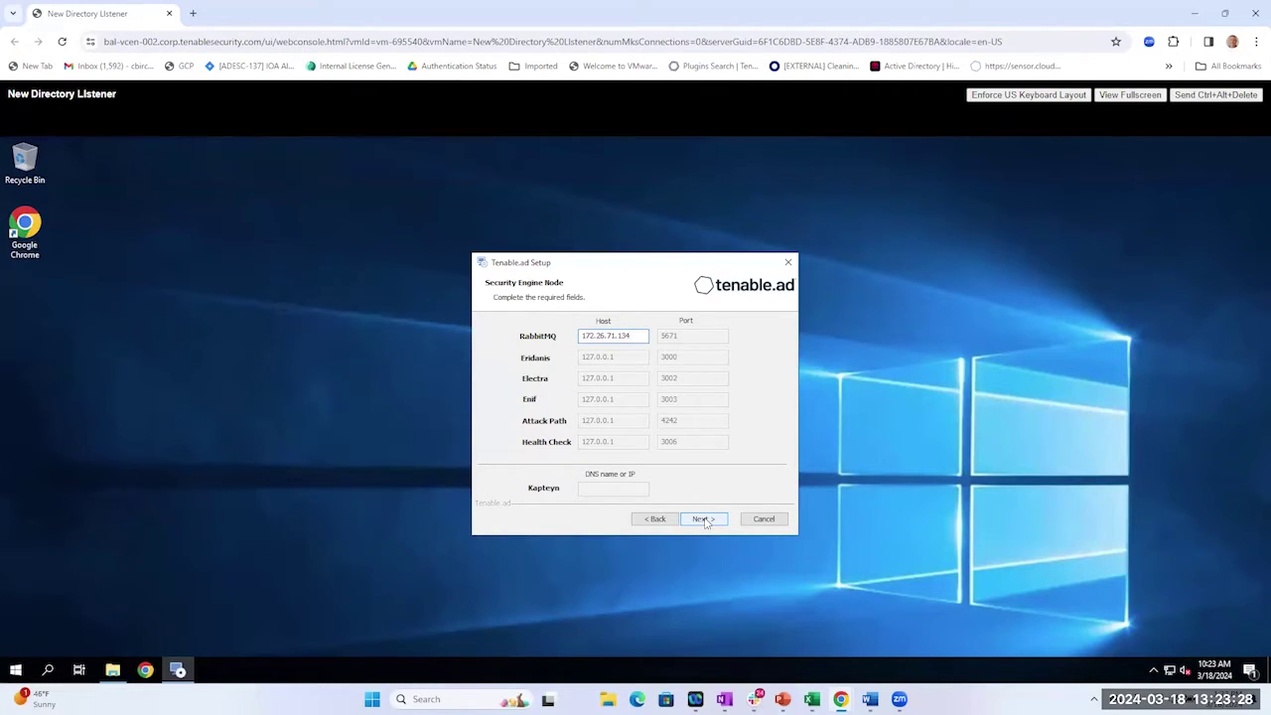
pyautogui.click(706, 524)
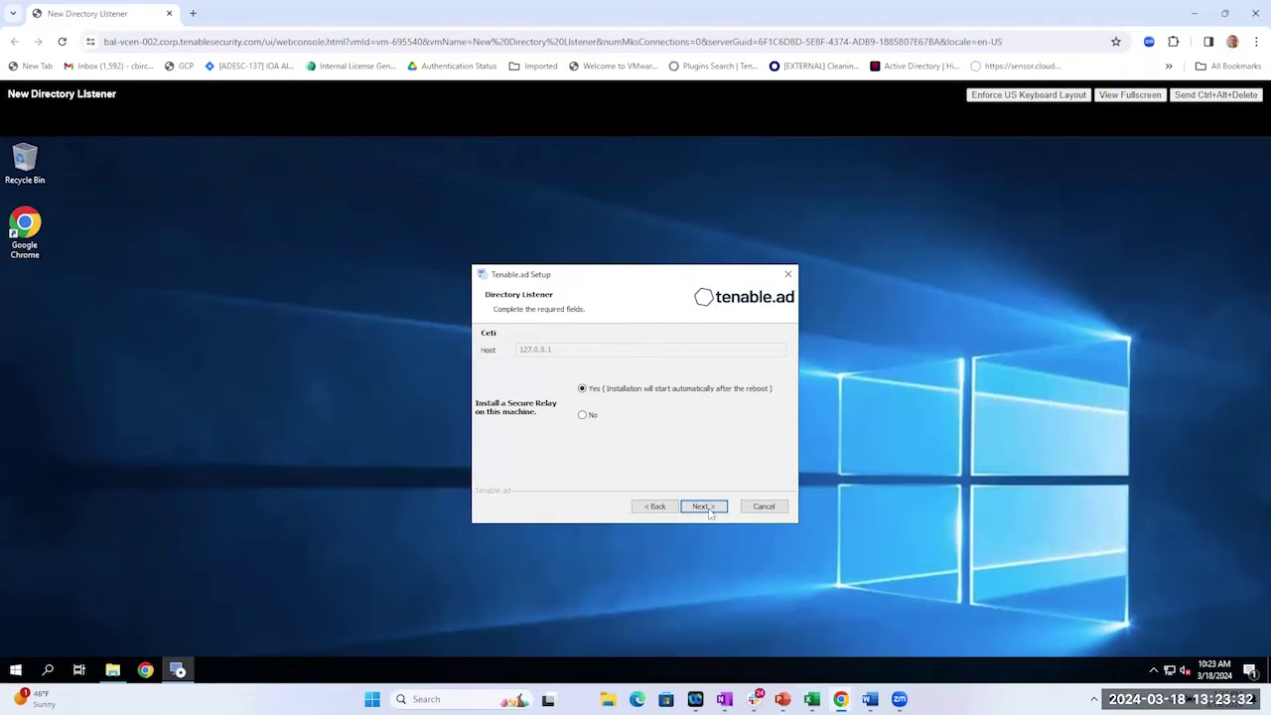
# - Accept installing a Secure Relay on this machine, acknowledge the installer folder notice, and start the Tenable.ad installation
pyautogui.click(710, 507)
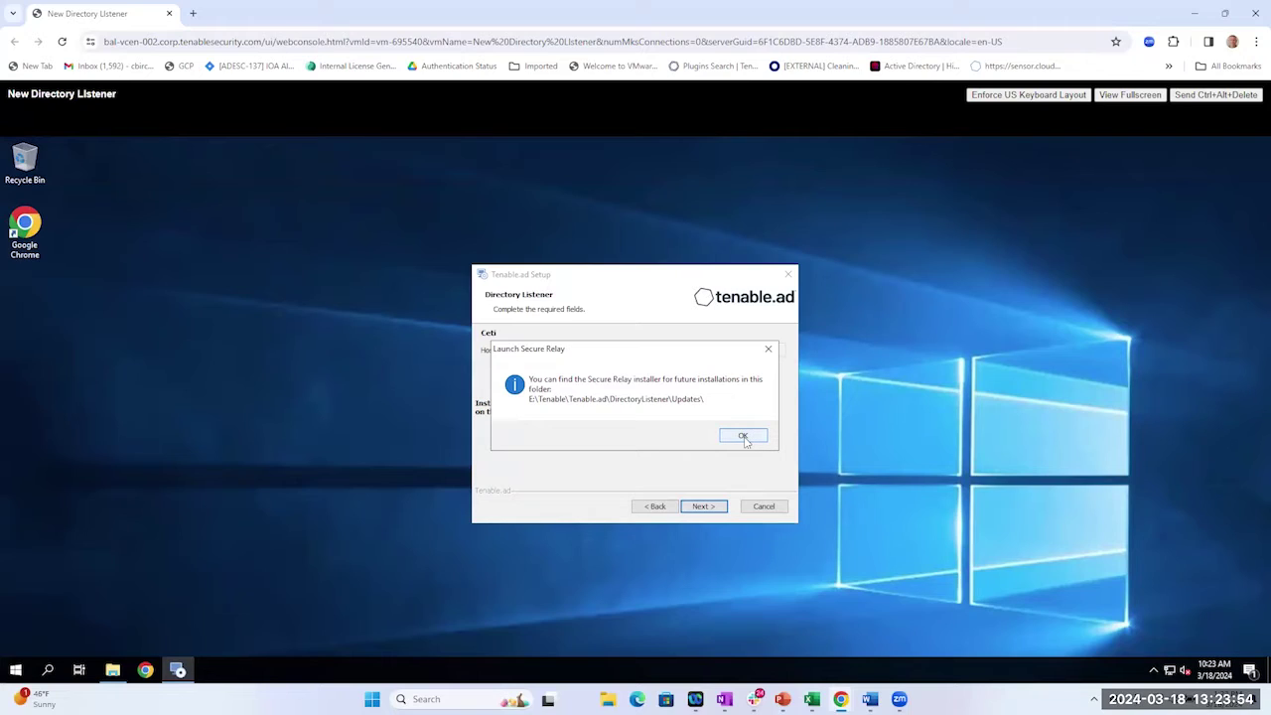
pyautogui.click(743, 437)
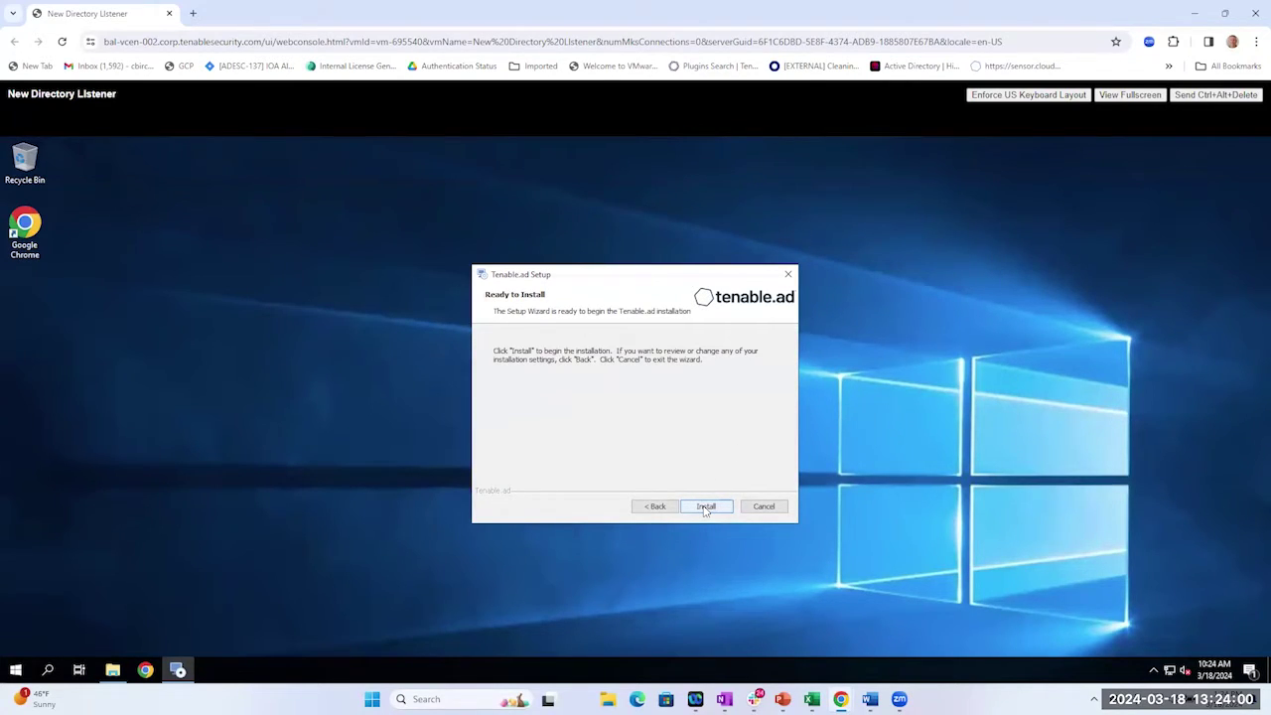
pyautogui.click(706, 508)
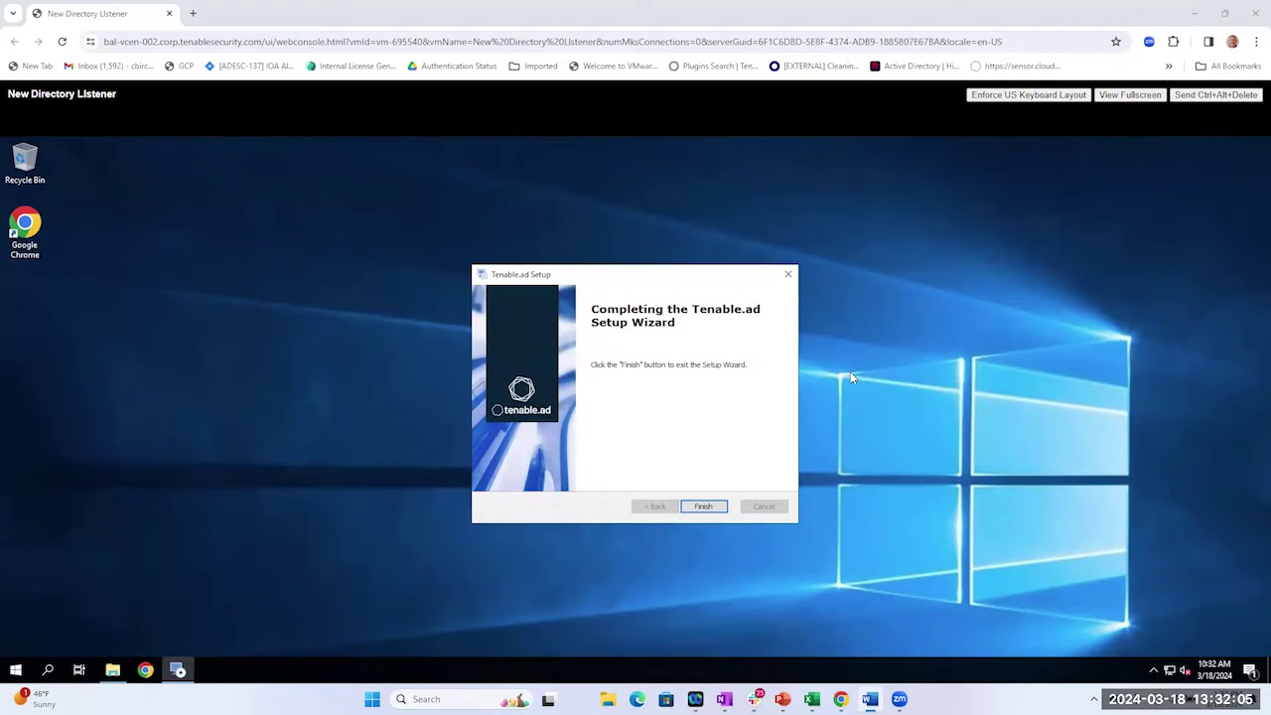
# - Finish the Tenable.ad setup wizard and restart the system to apply the configuration changes
pyautogui.click(702, 507)
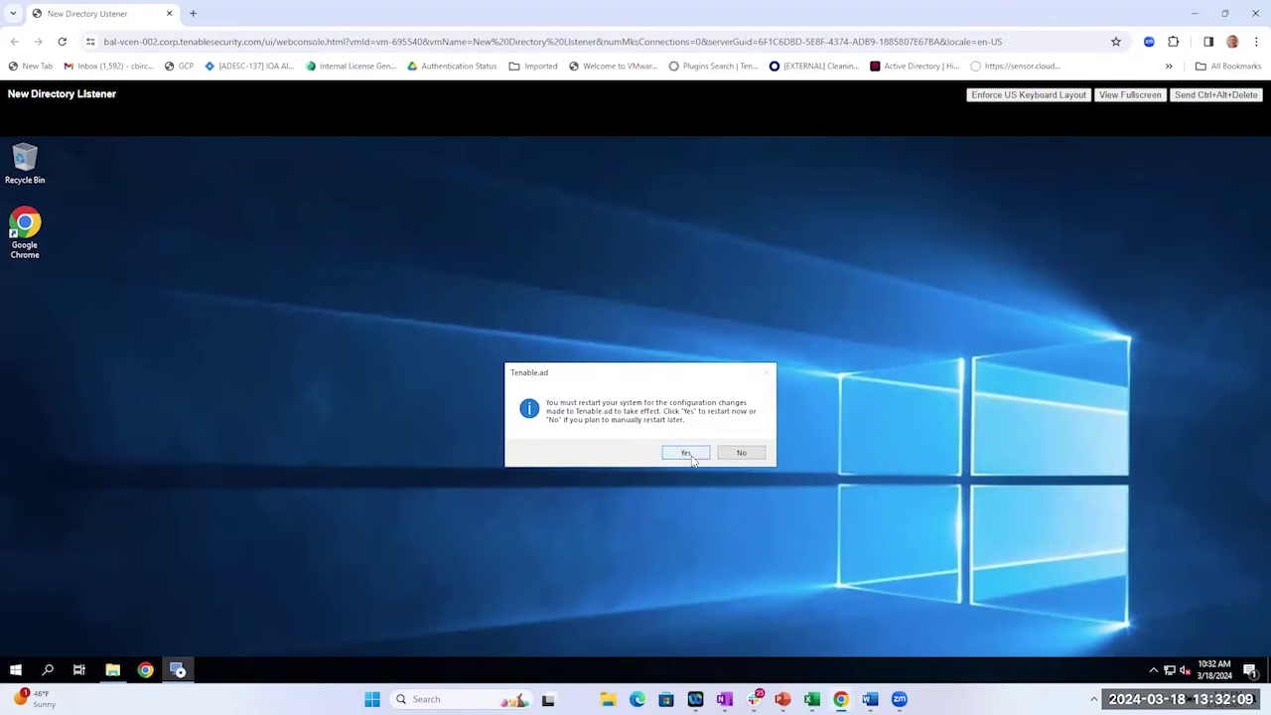
pyautogui.click(693, 458)
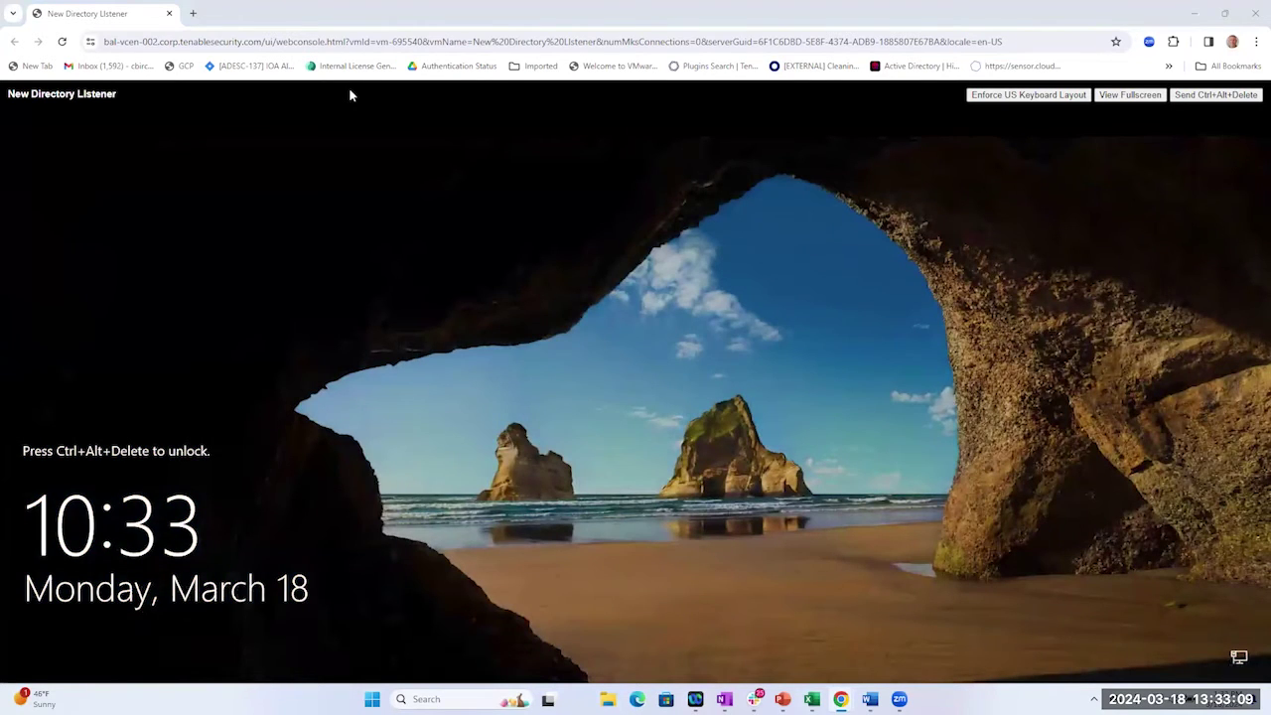
# - Unlock the server after the post-installation reboot and enter the Administrator account password to sign in
pyautogui.click(1213, 95)
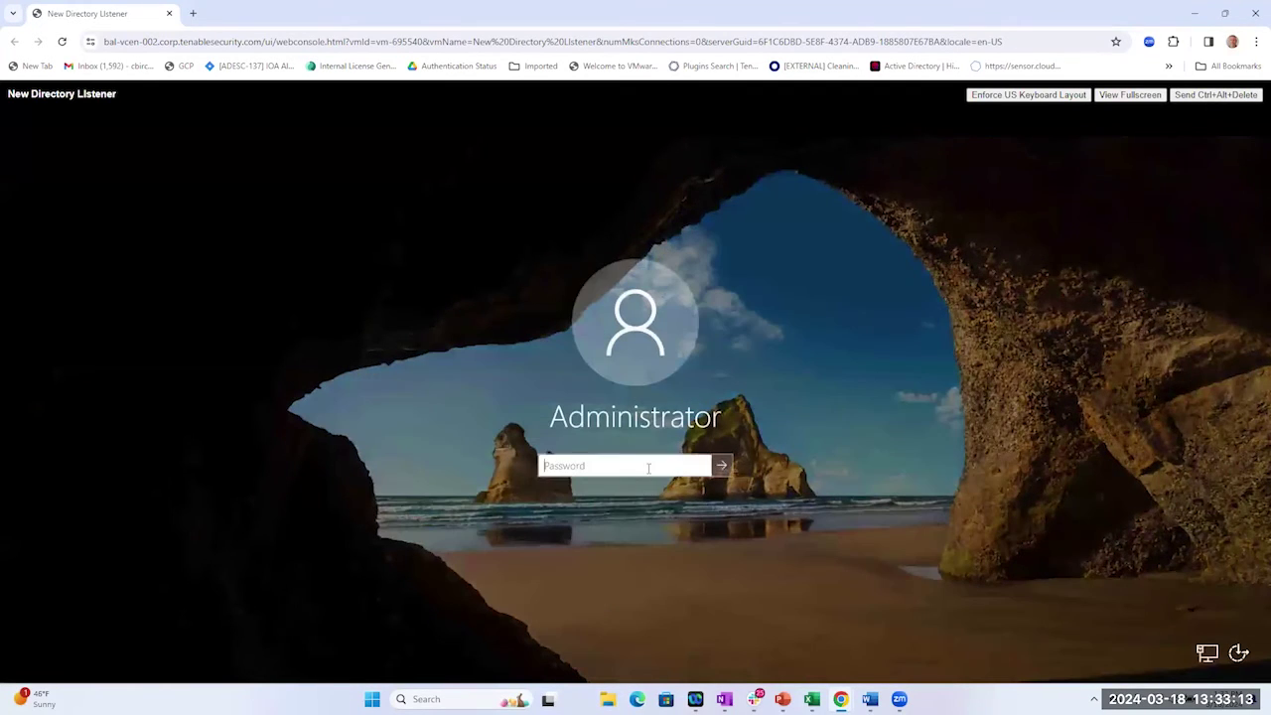
pyautogui.write('•••••')
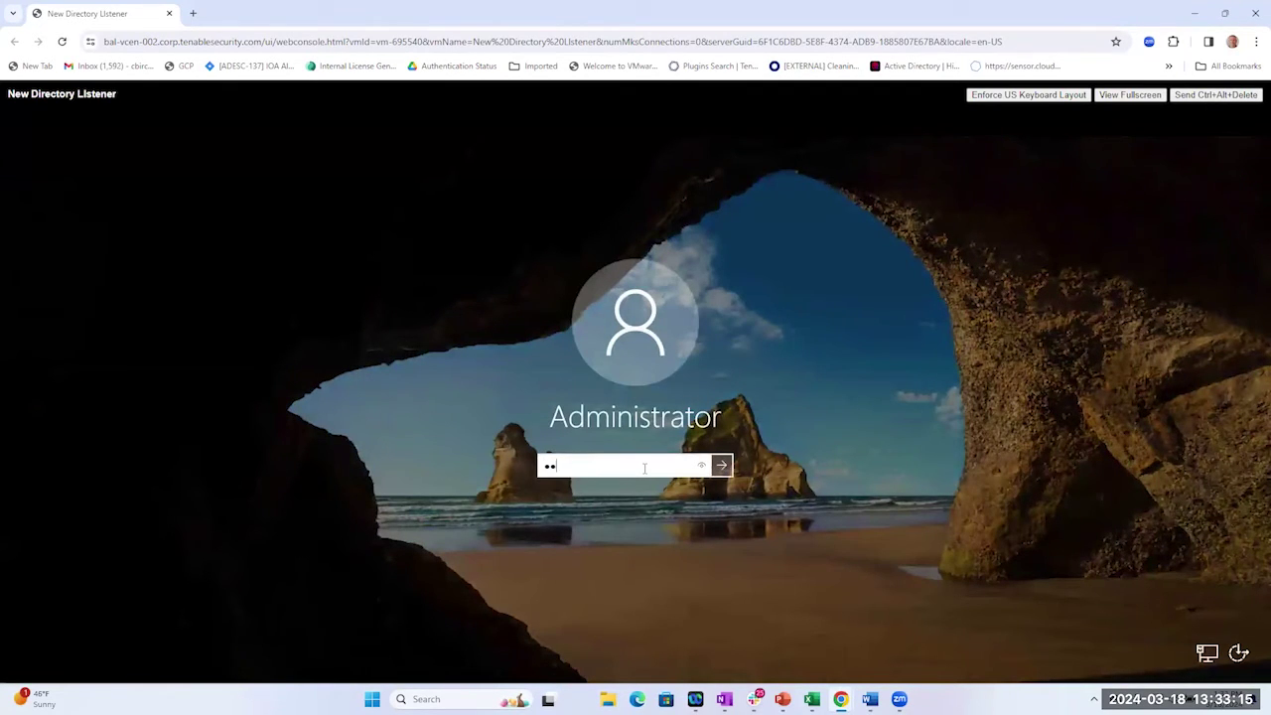
pyautogui.write('••••••')
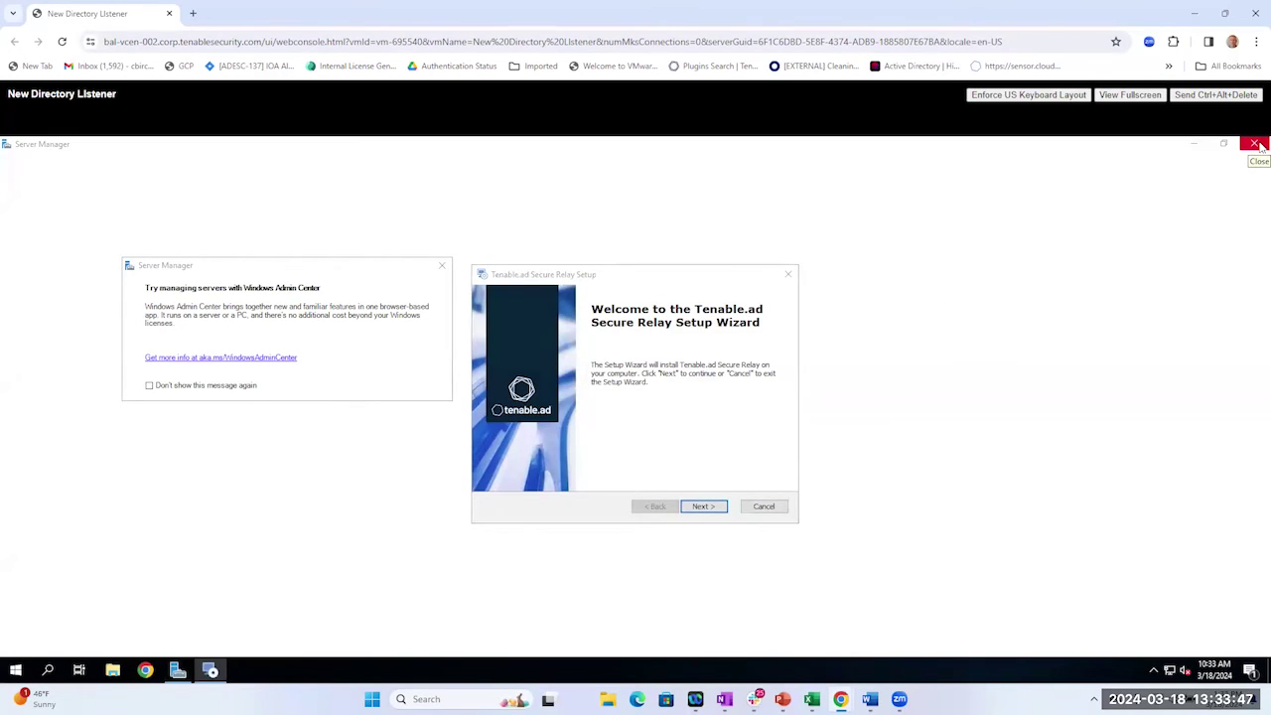
# - Close Server Manager and open the Windows Services console by searching for "services"
pyautogui.click(1256, 144)
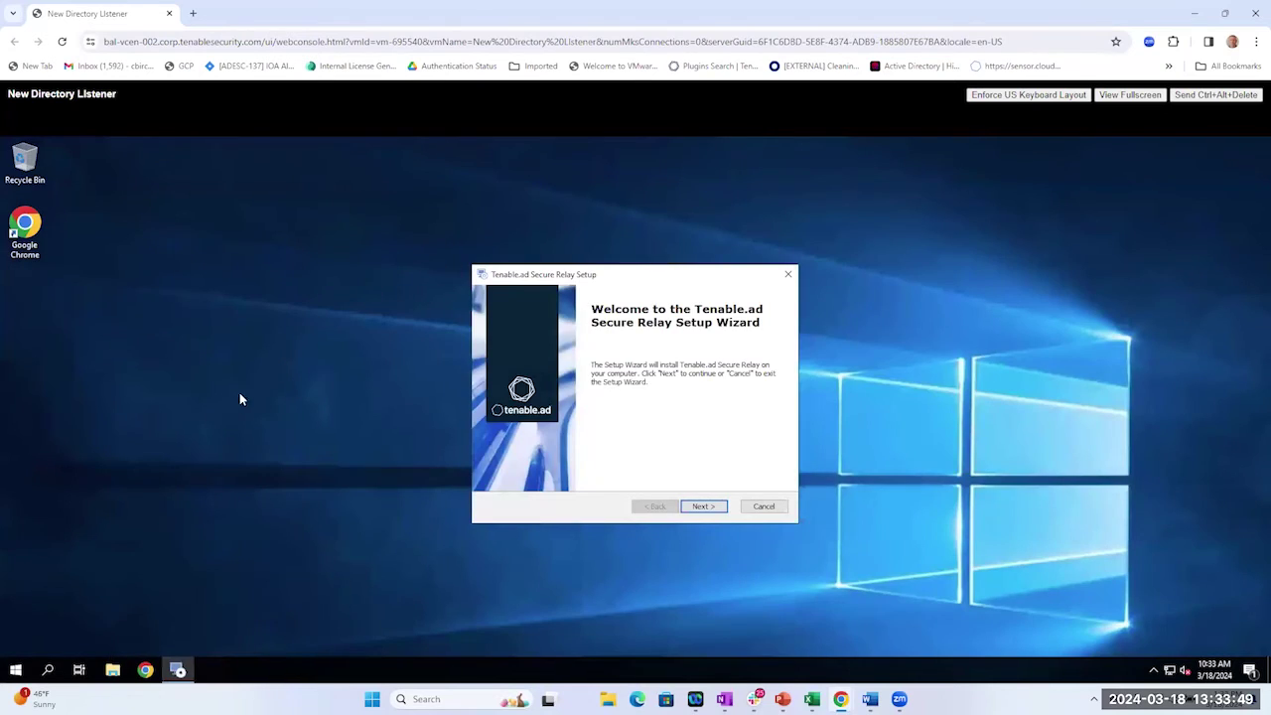
pyautogui.click(47, 670)
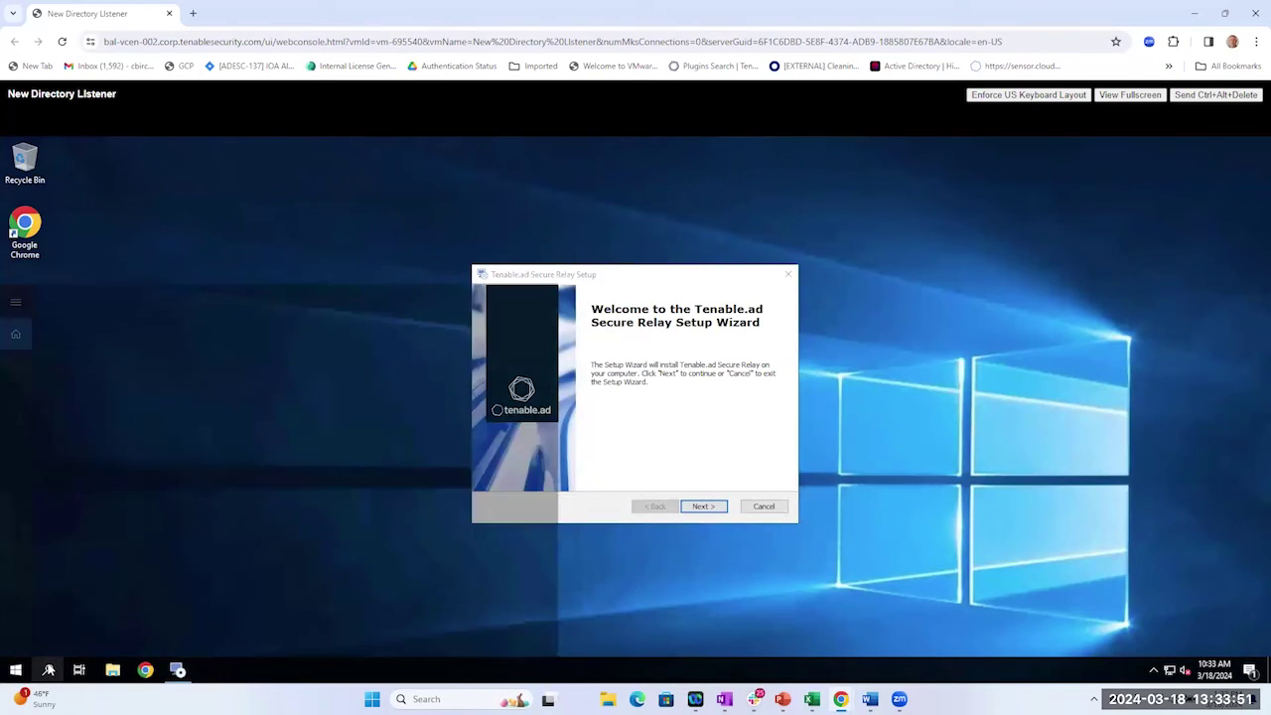
pyautogui.write('s')
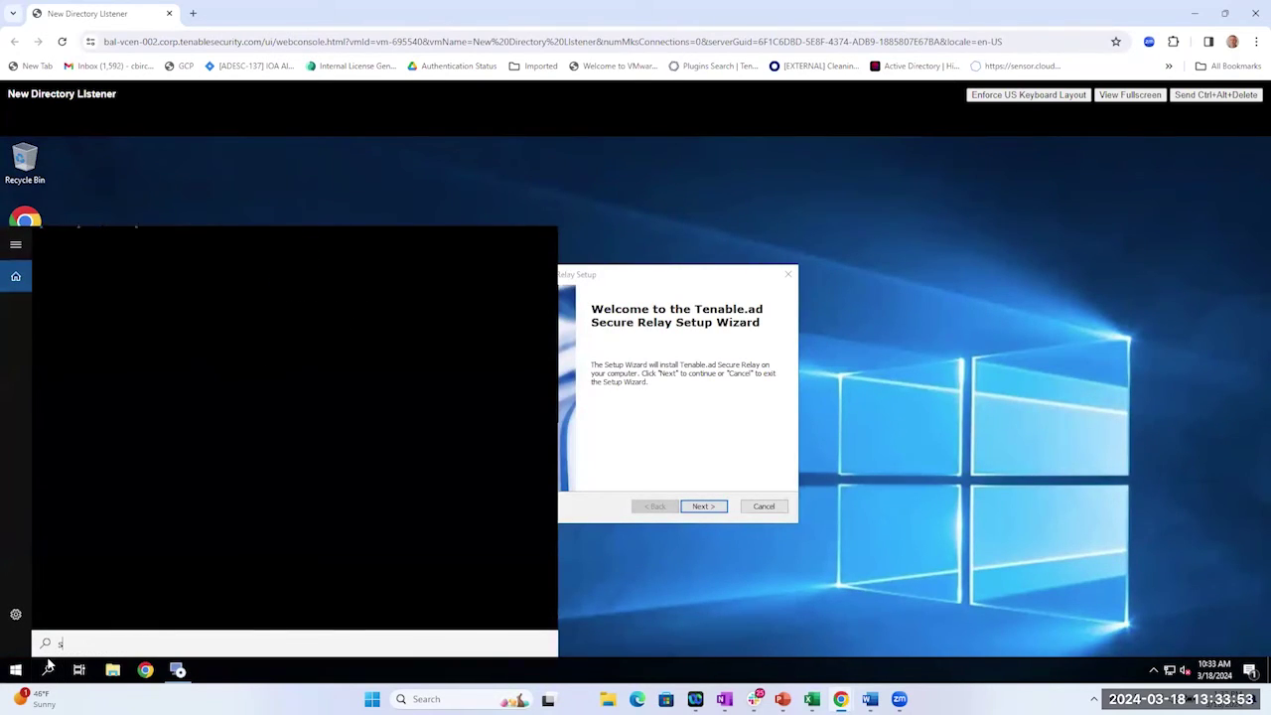
pyautogui.write('ervices')
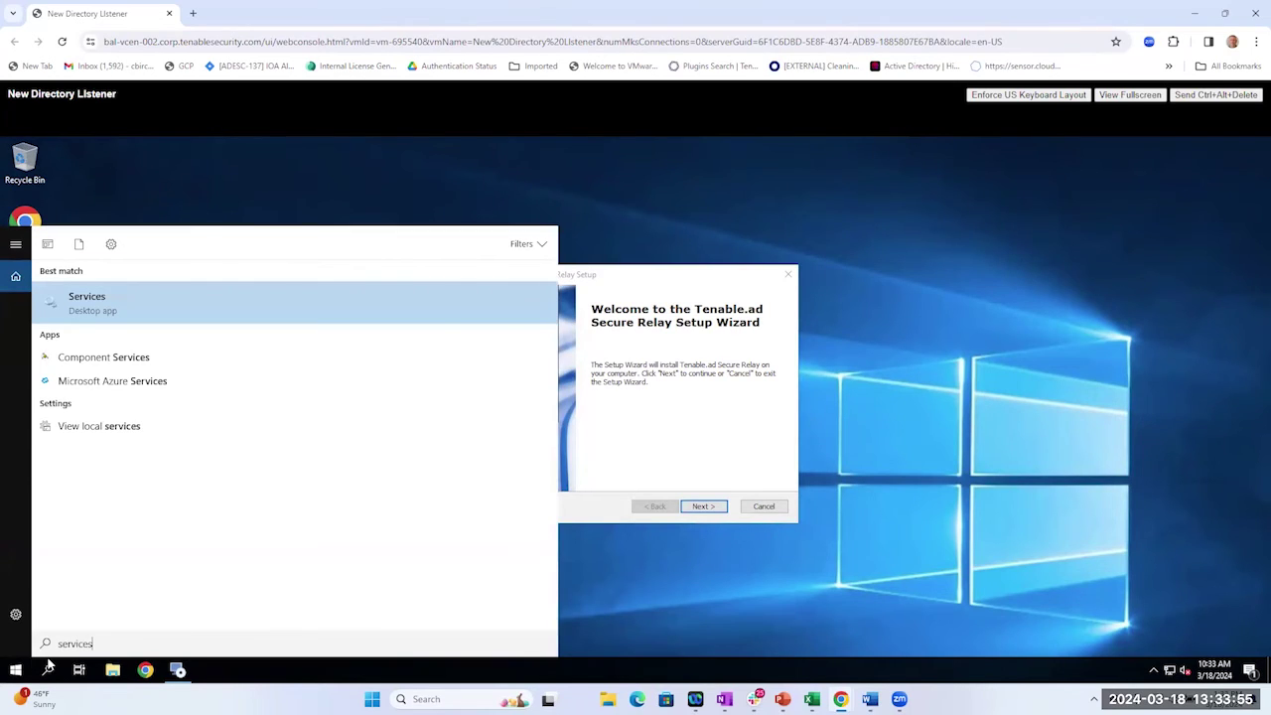
pyautogui.click(48, 670)
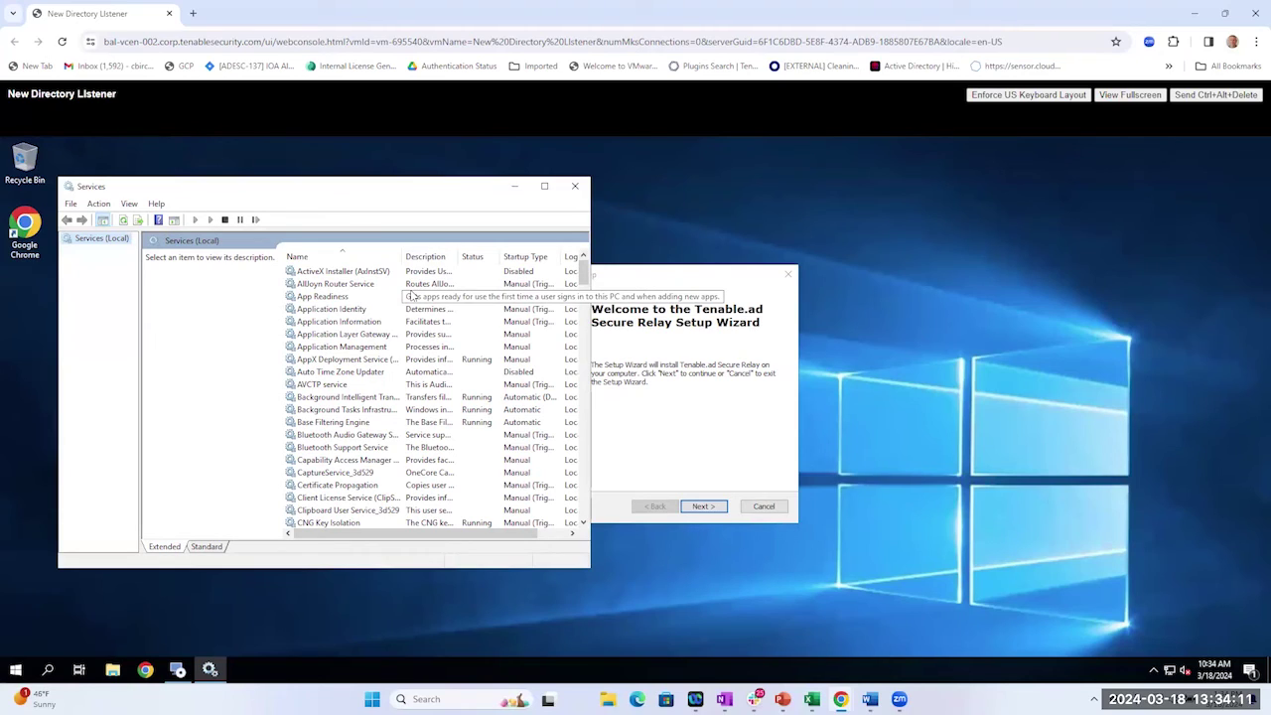
# - Locate and select the tenable_Ceti service in the services list to check its status
pyautogui.click(405, 336)
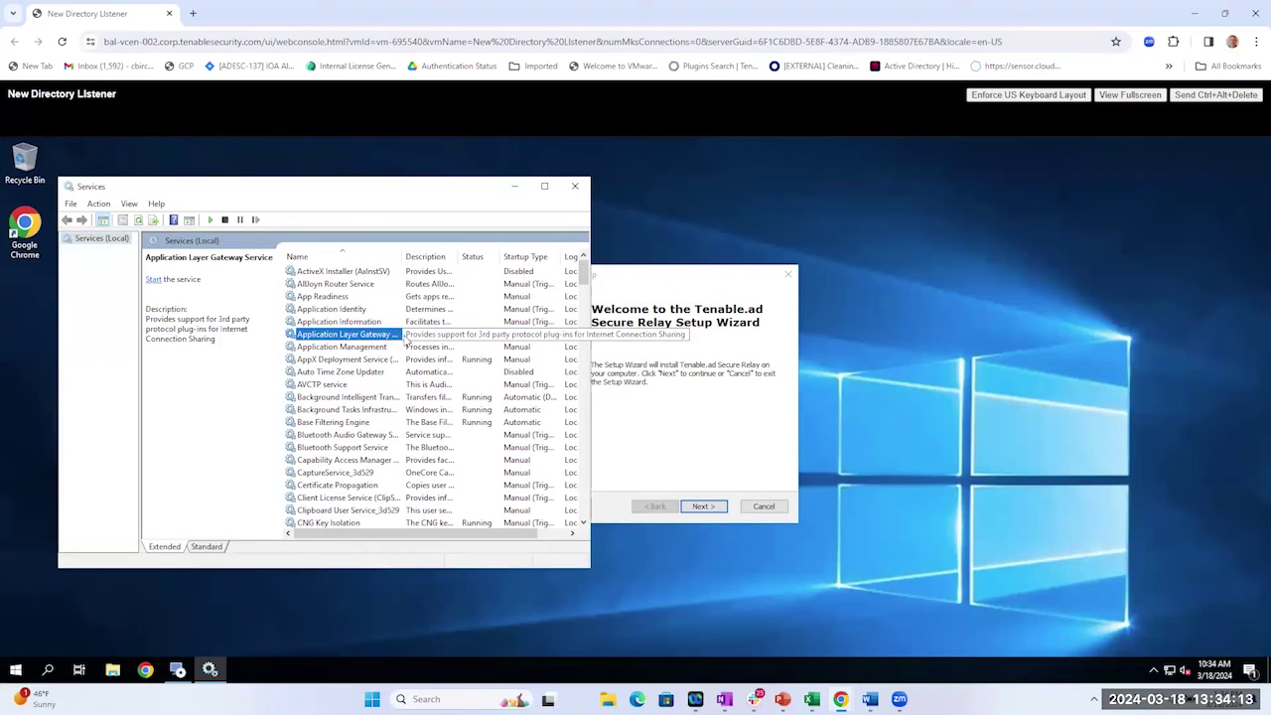
pyautogui.press('t')
pyautogui.press('e')
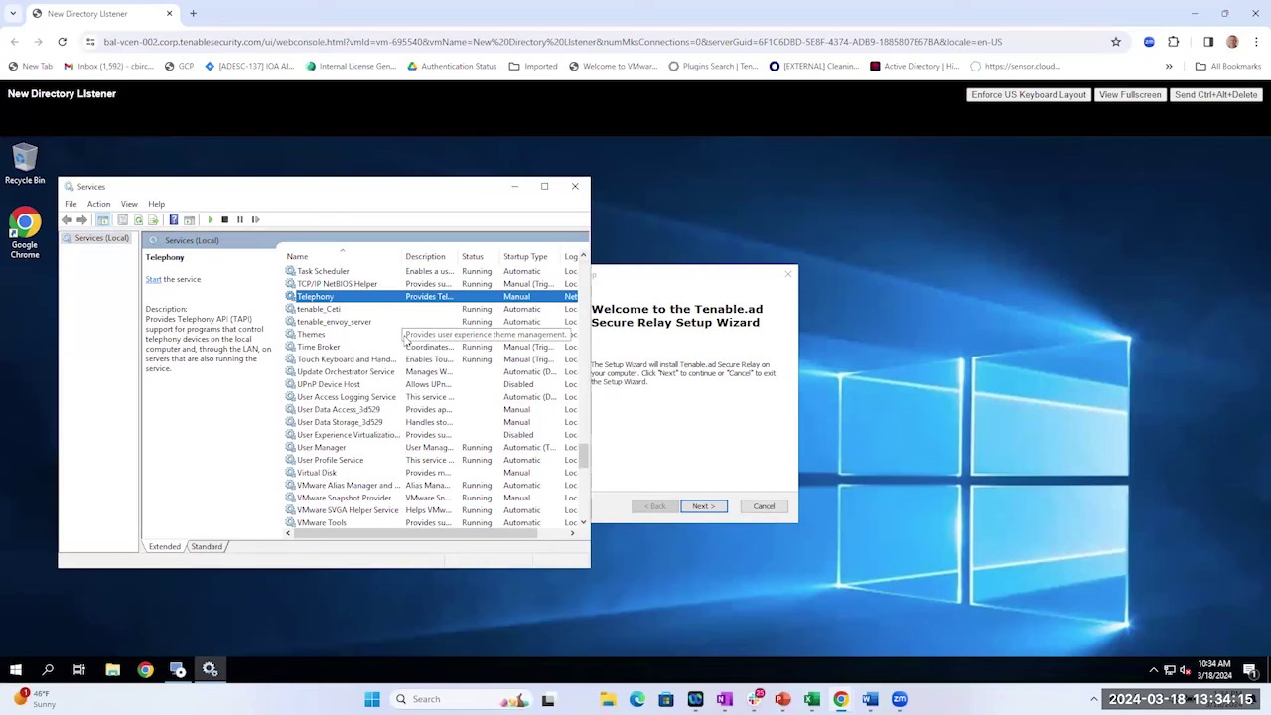
pyautogui.click(334, 310)
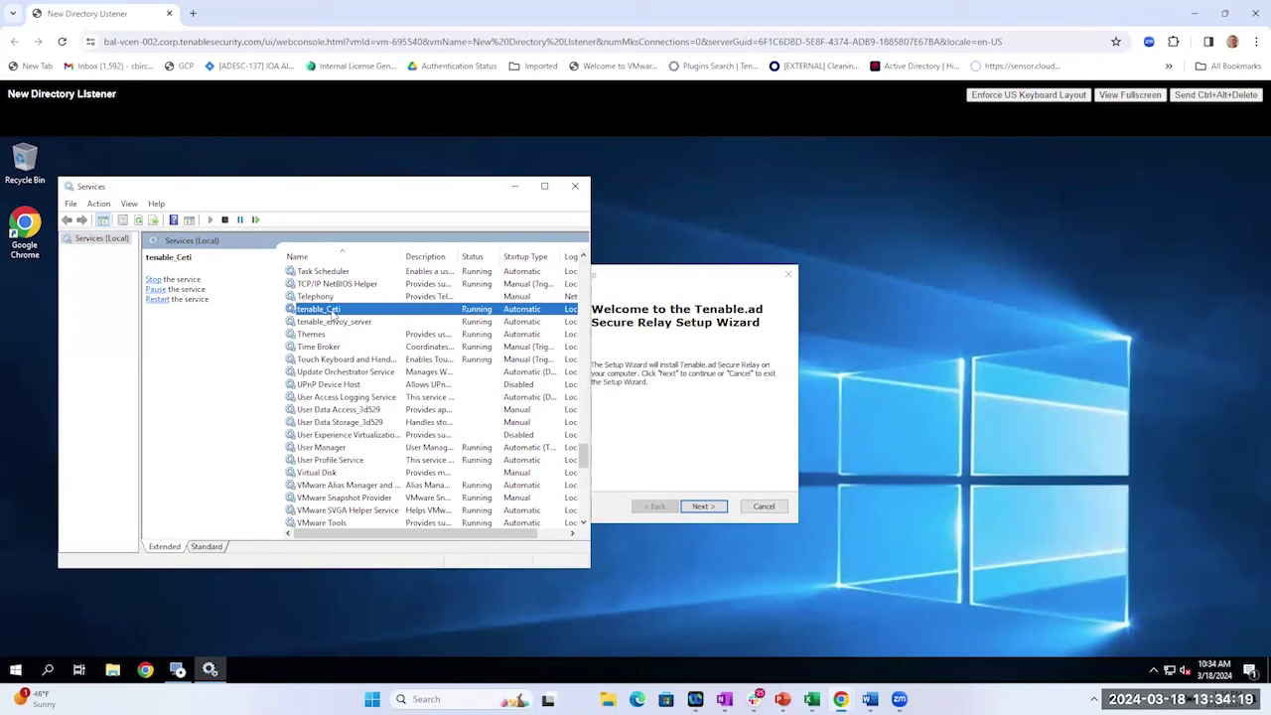